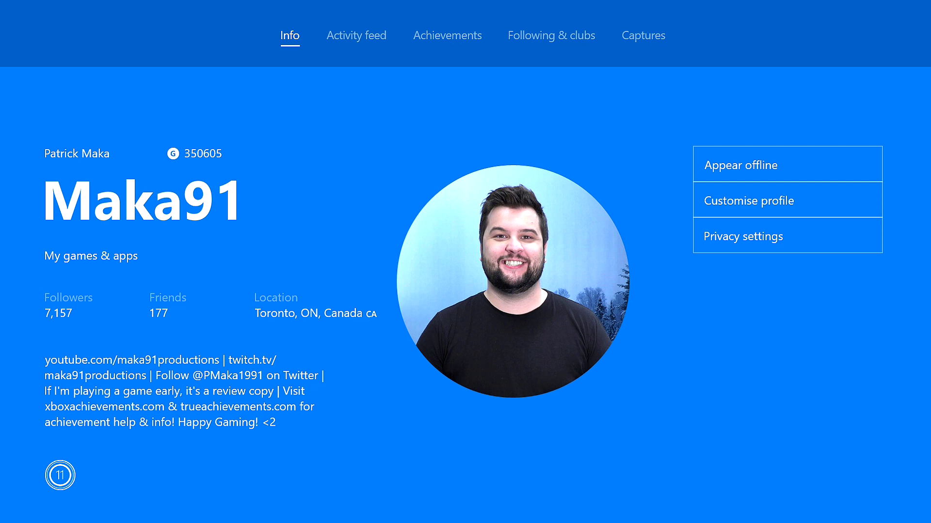
Launch the Xbox Insider Hub app from Games & apps in the guide.
key(super)
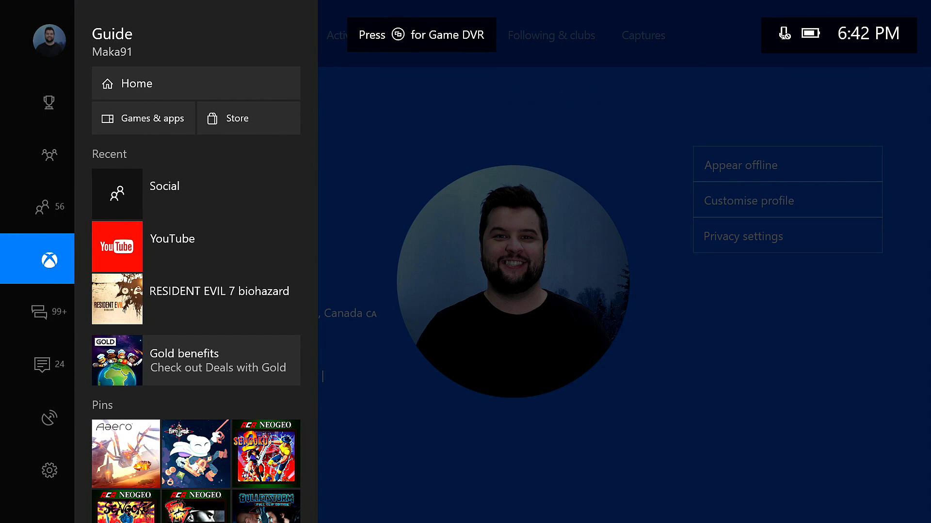
key(Down)
key(Return)
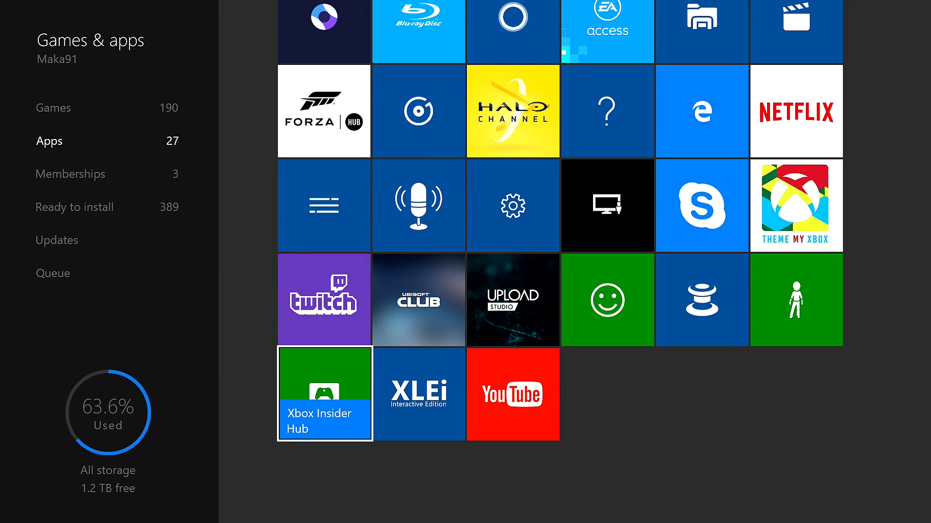
key(Return)
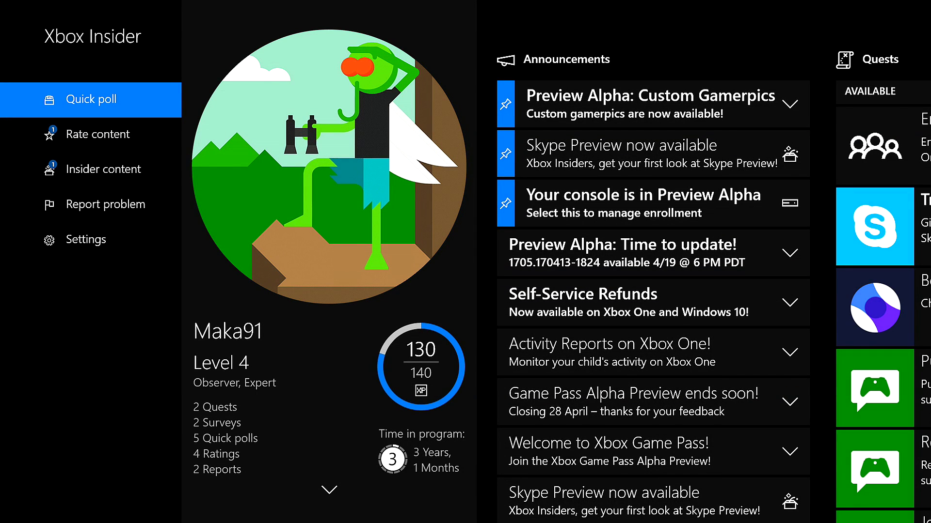
Open the Xbox One Update Preview page and select the Preview Alpha group.
key(Down)
key(Down)
key(Return)
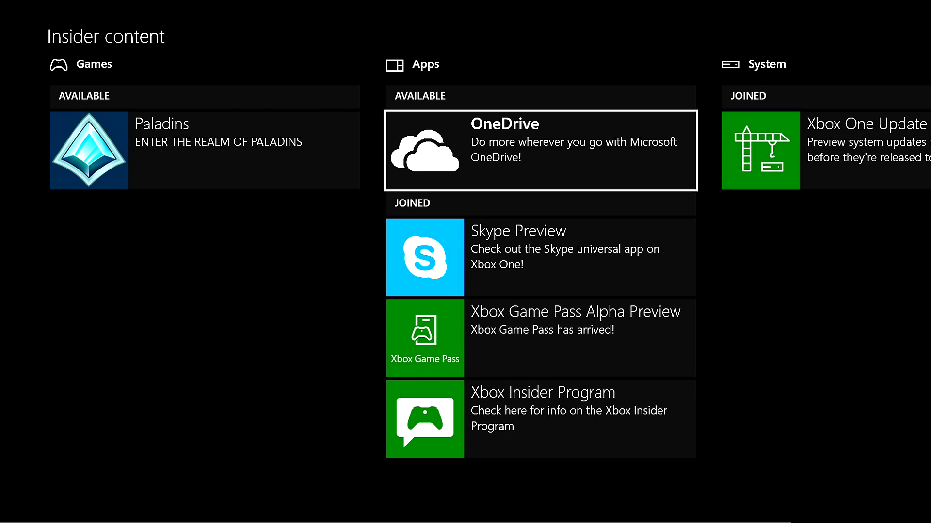
key(Right)
key(Right)
key(Return)
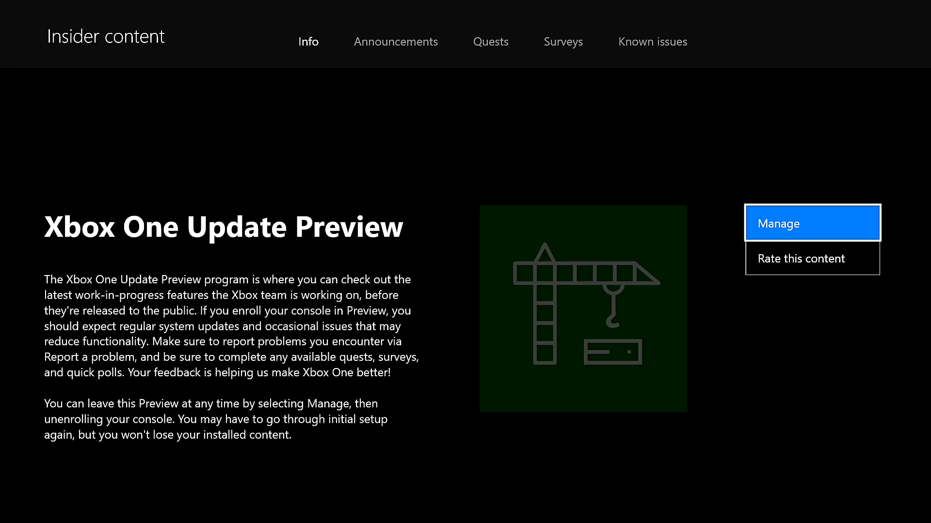
key(Return)
key(Right)
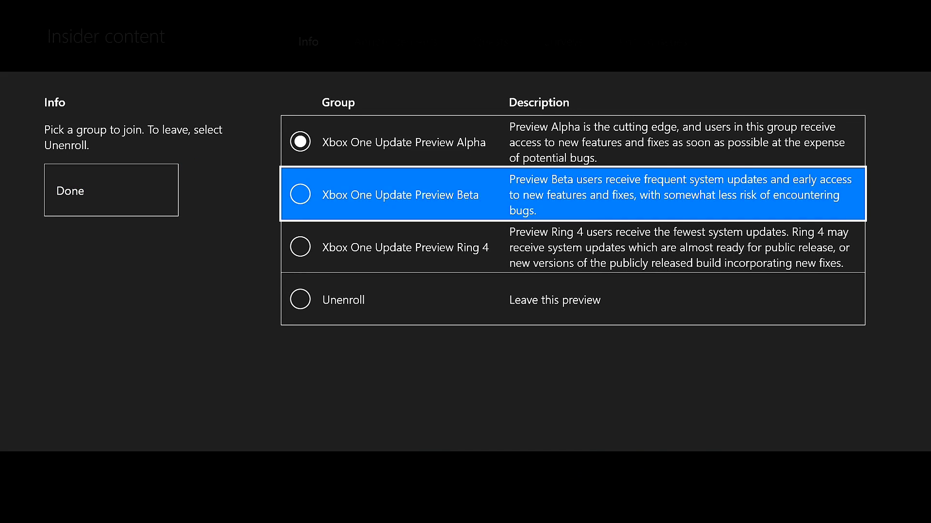
key(Up)
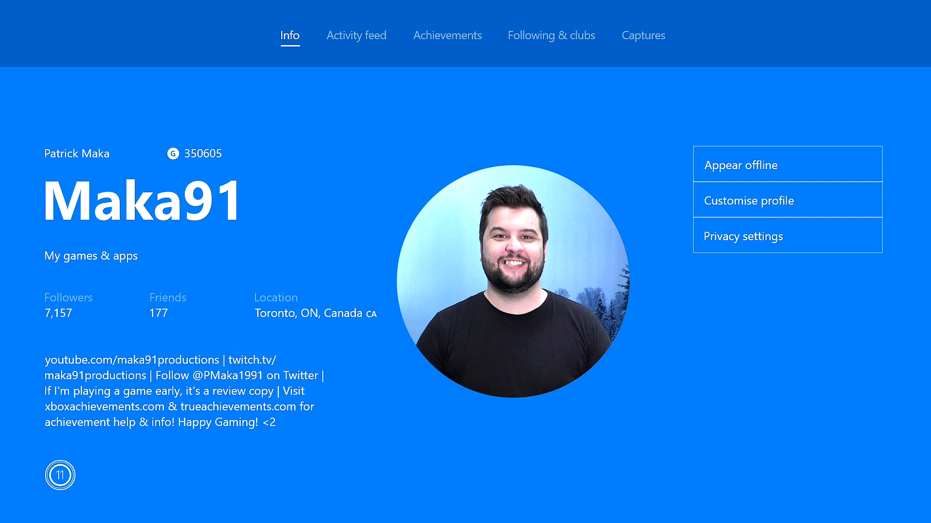
Open the profile's Customise page, then Change gamerpic, and highlight Upload a custom image.
key(Down)
key(Down)
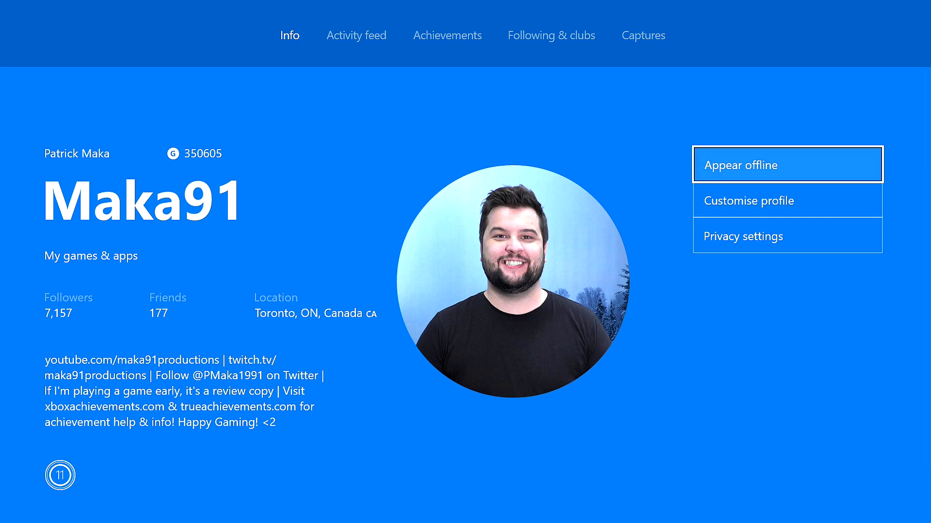
key(Return)
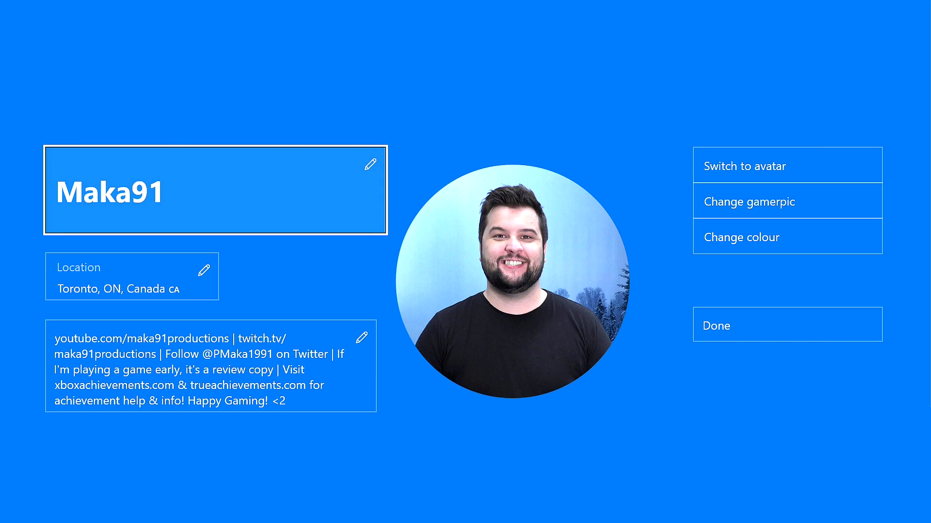
key(Right)
key(Down)
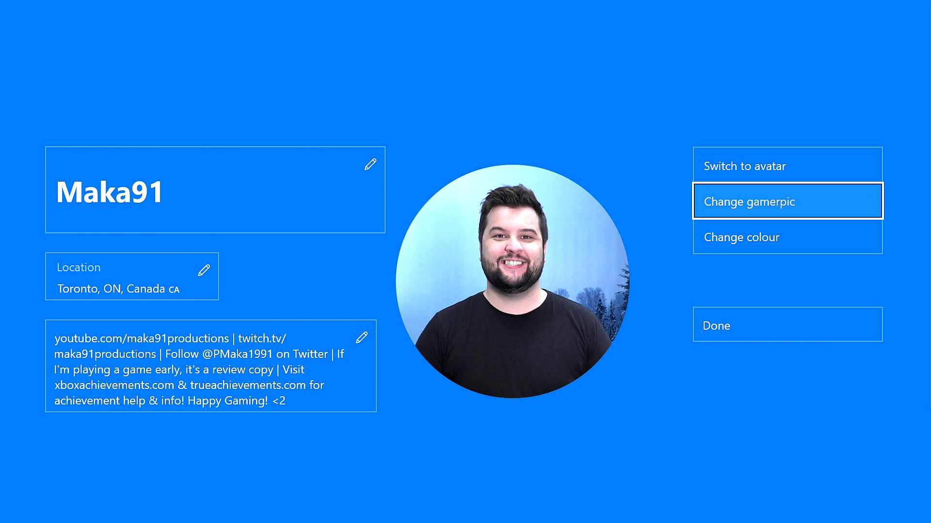
key(Return)
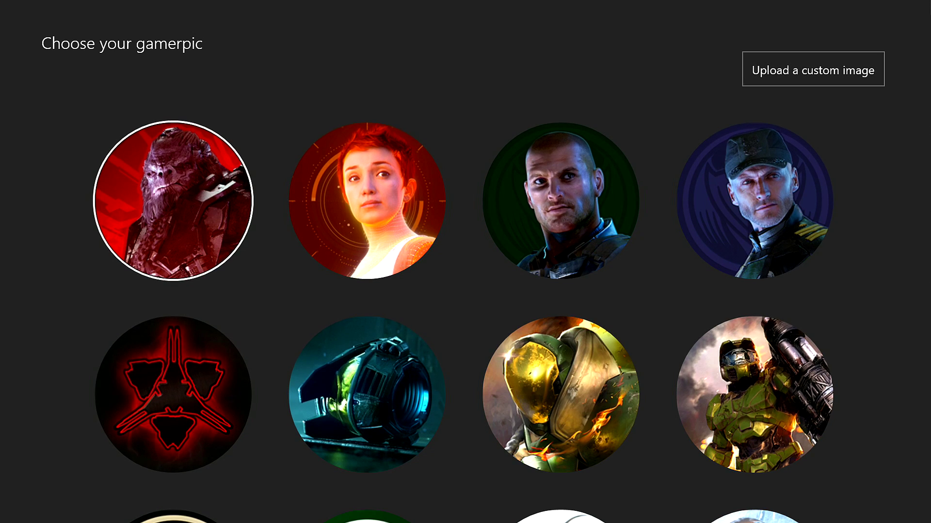
key(Up)
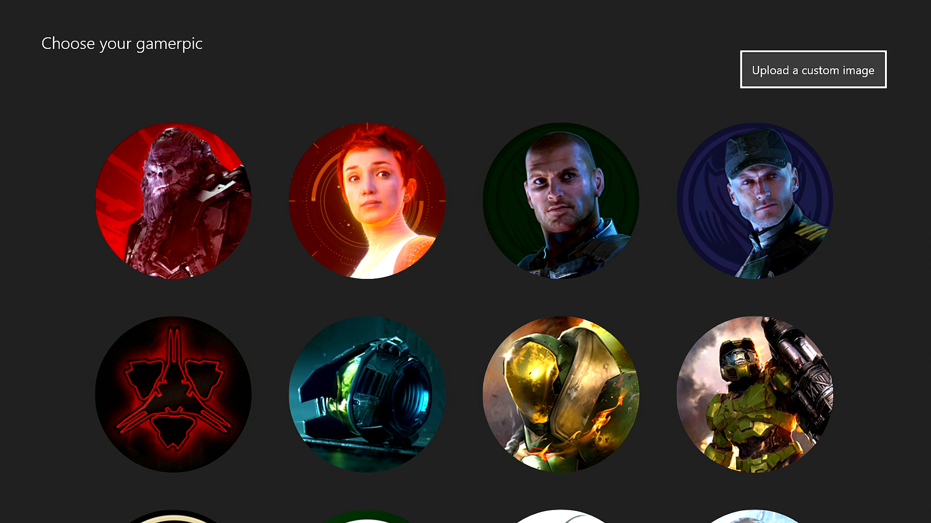
Start the custom image upload and copy TestImage.jpg from Downloads onto the KINGSTON USB drive.
key(Return)
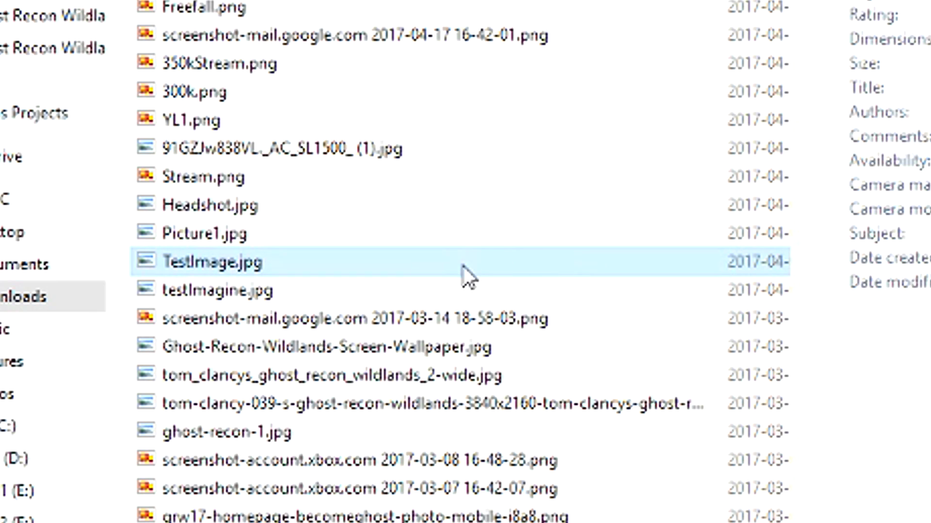
drag(463, 268, 351, 343)
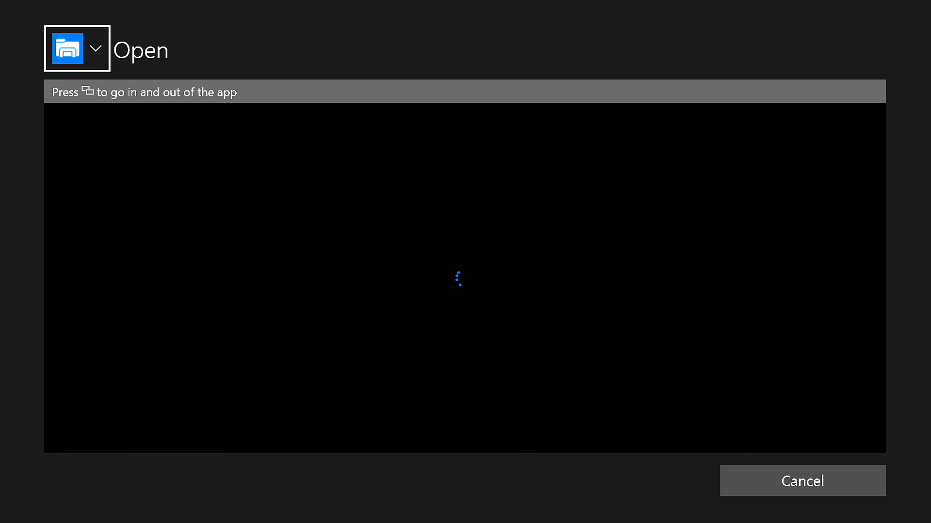
Open the KINGSTON (D:) USB drive in the picker and choose TestImage as the gamerpic.
key(Left)
key(Down)
key(Down)
key(Down)
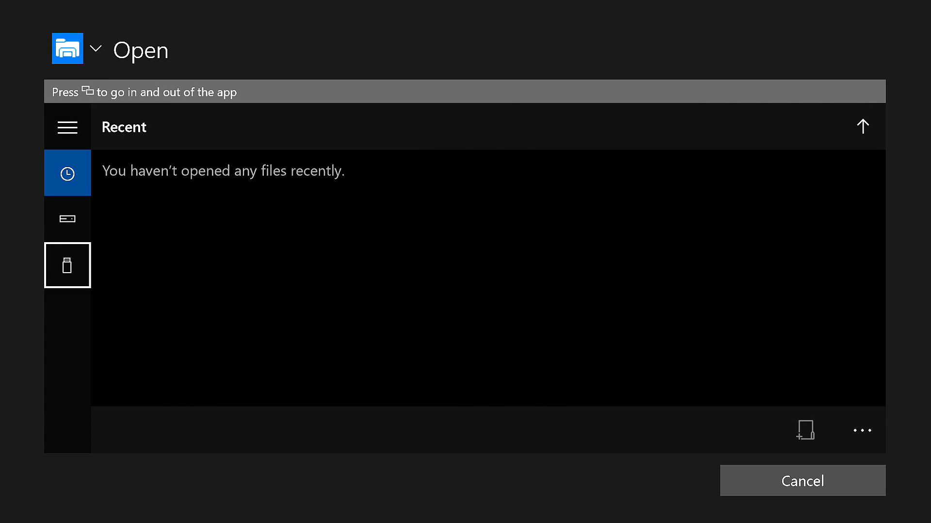
key(Return)
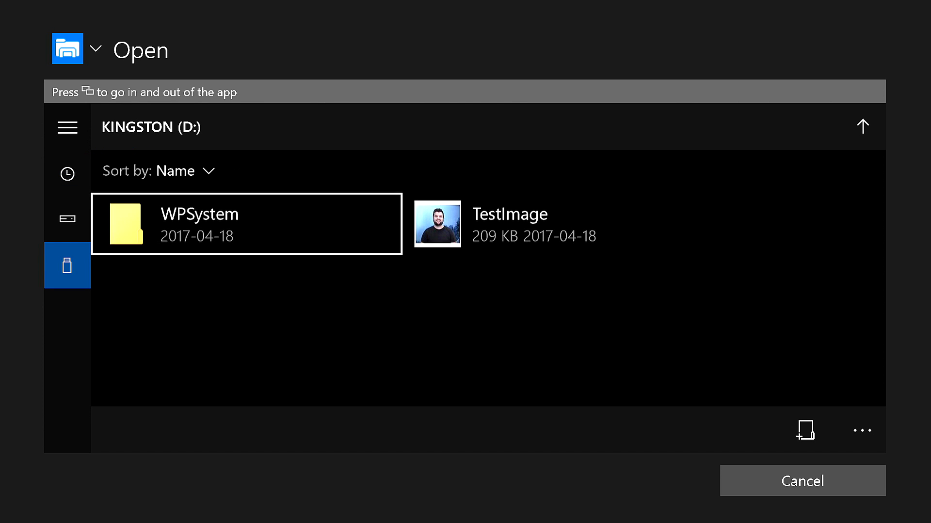
key(Right)
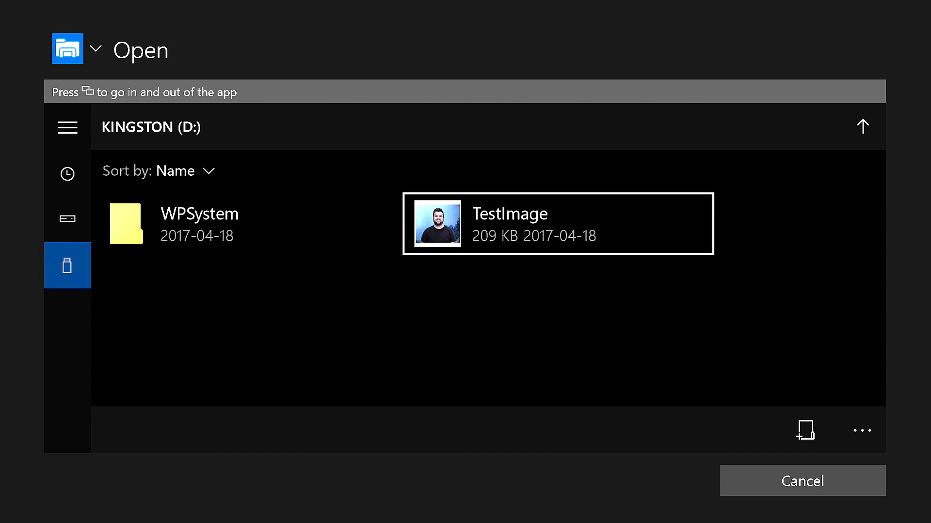
key(Return)
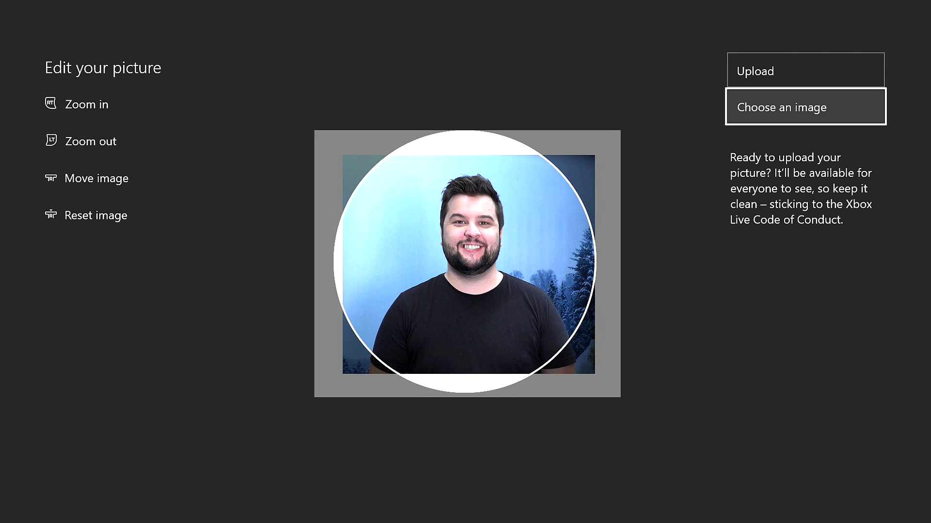
Nudge the TestImage photo right and left within the crop circle, then upload it.
key(Right)
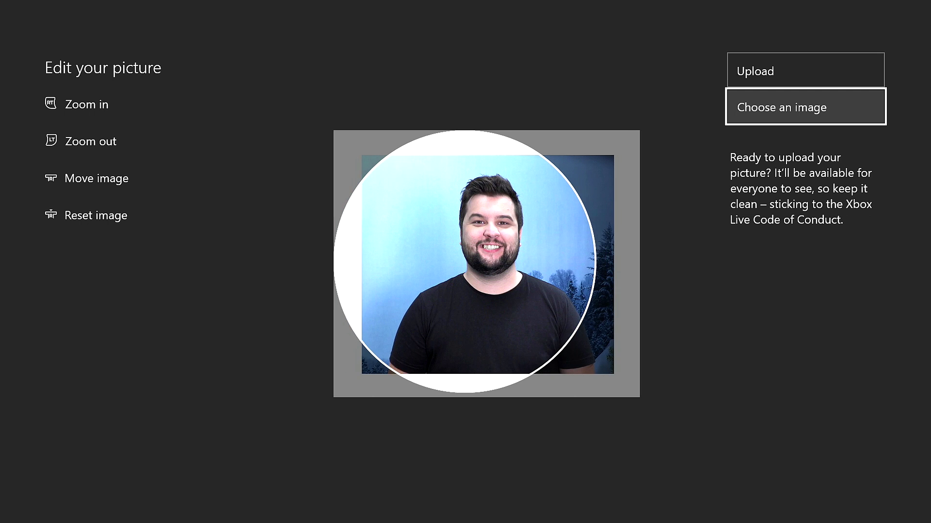
key(Left)
key(Left)
key(Up)
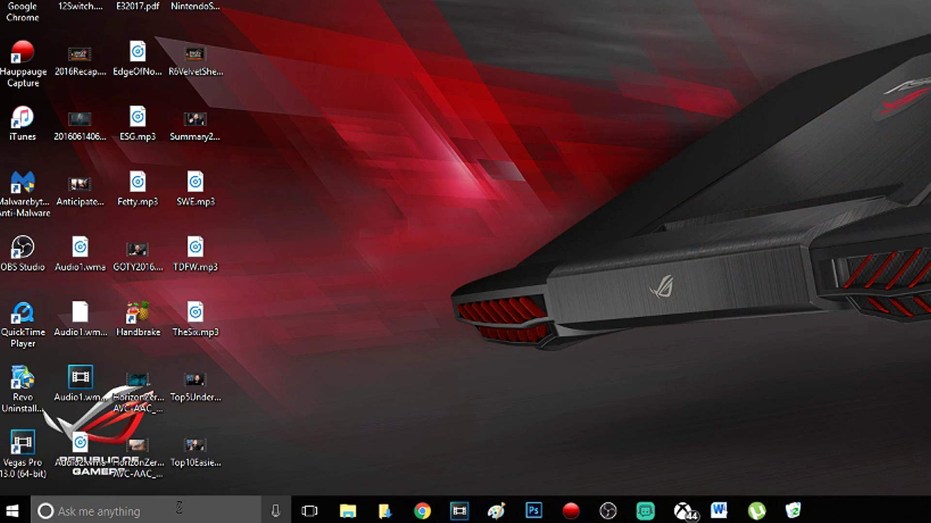
Open Microsoft Store, search 'xbox beta', and launch the installed Xbox (beta) app.
click(179, 512)
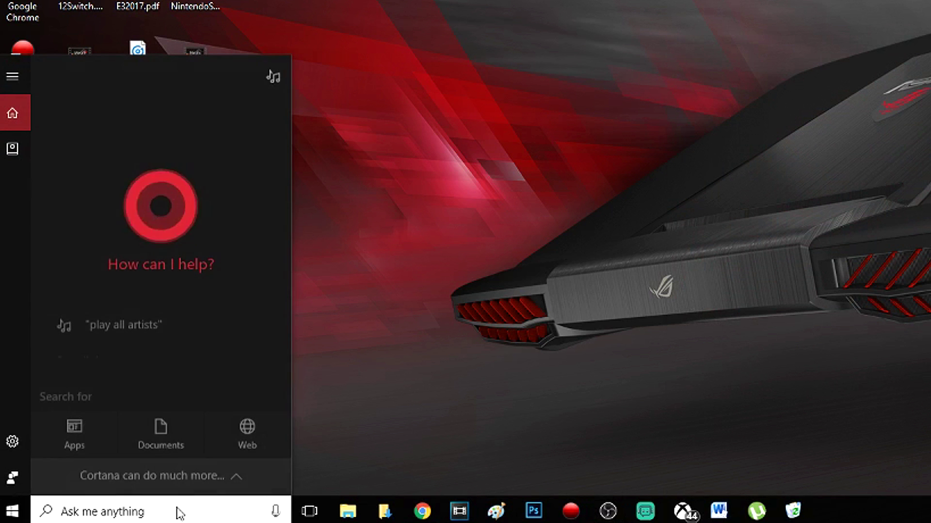
text(store)
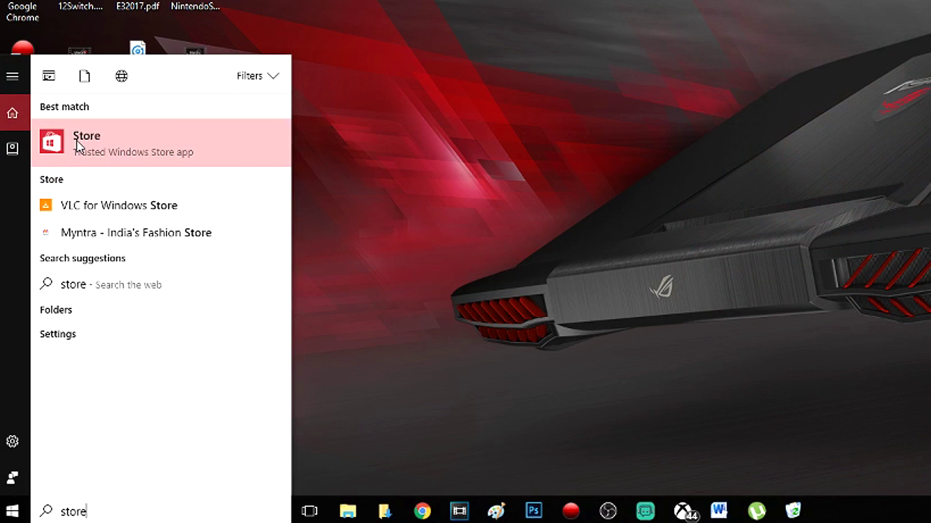
click(77, 140)
click(437, 39)
text(xbox beta)
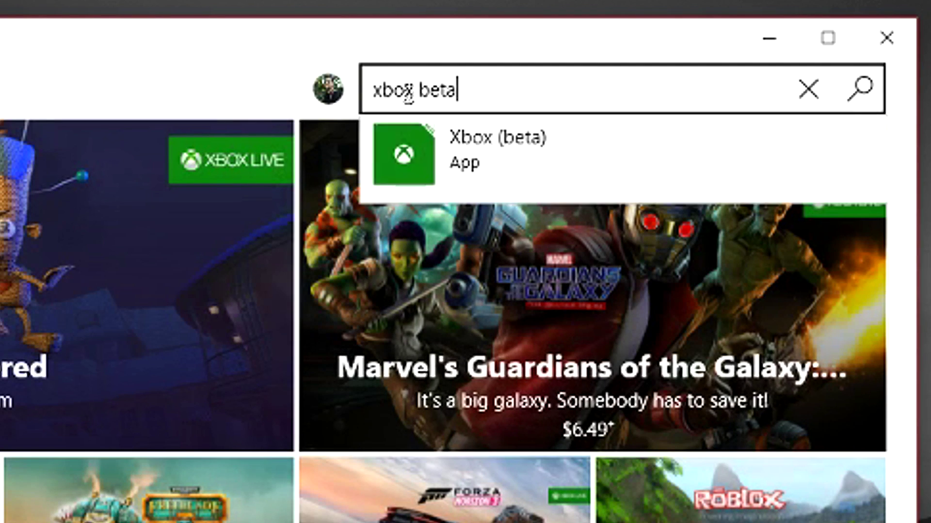
key(Return)
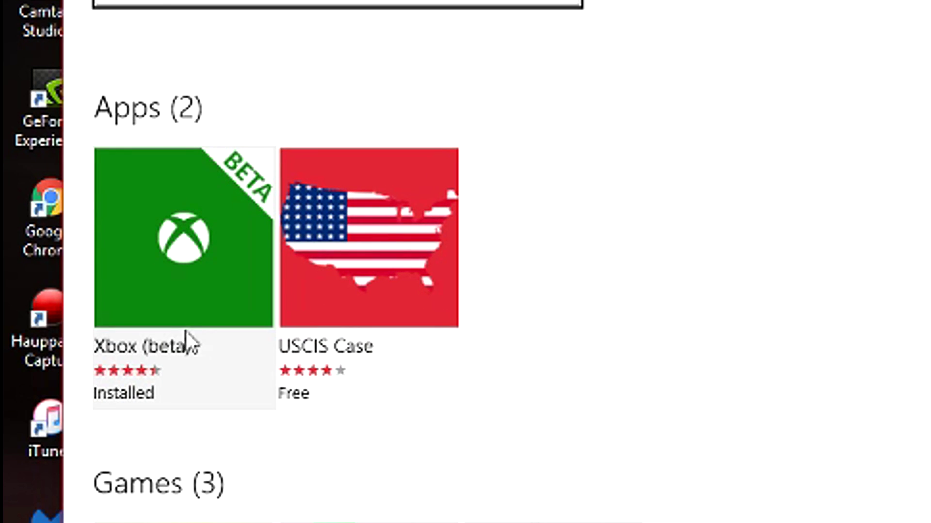
click(176, 249)
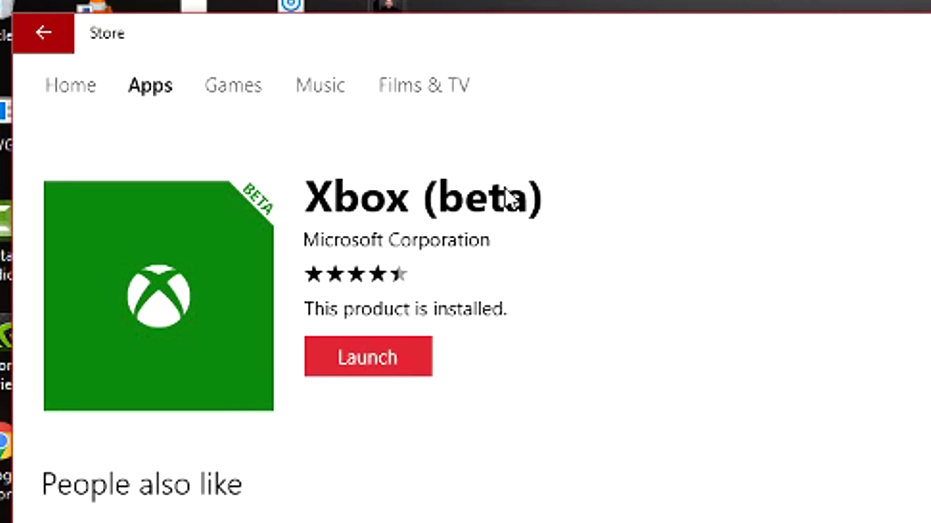
click(393, 362)
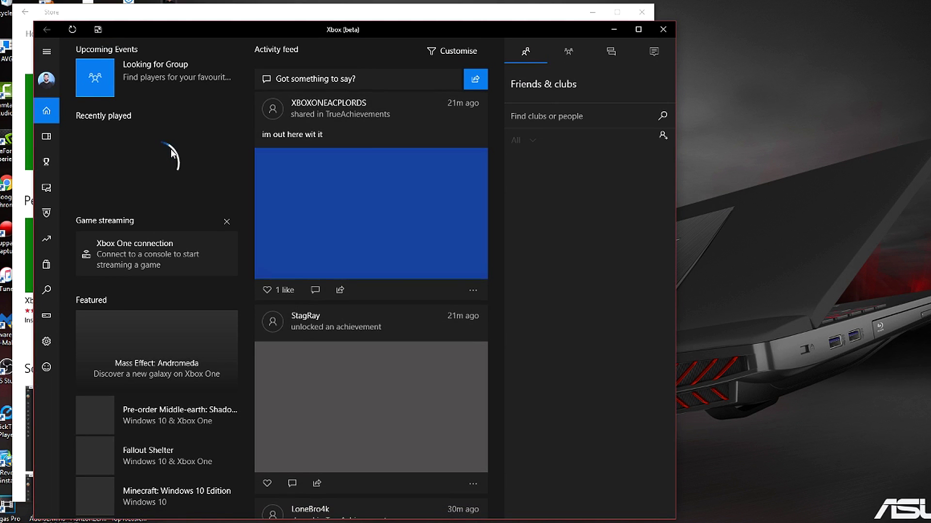
From your profile's Customise page, change the gamerpic and choose the custom picture option.
click(47, 80)
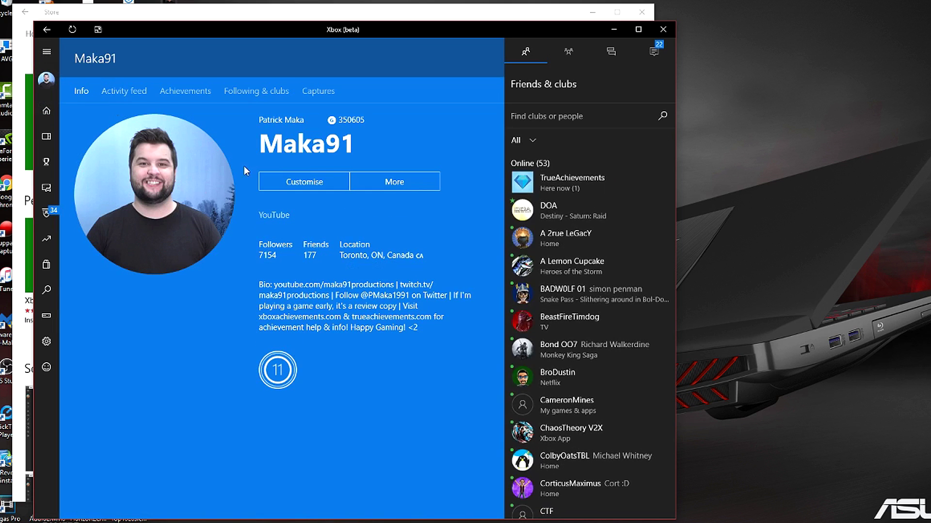
click(300, 184)
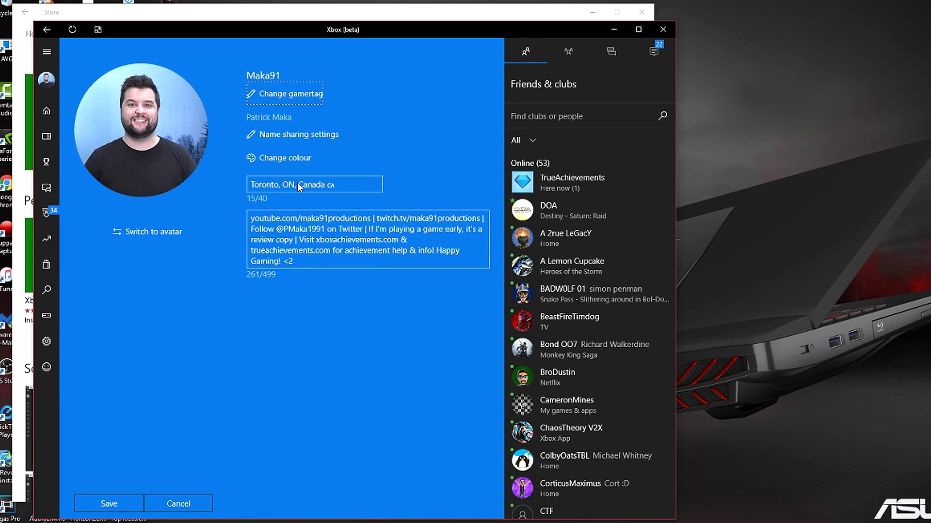
mouse_move(148, 132)
click(146, 132)
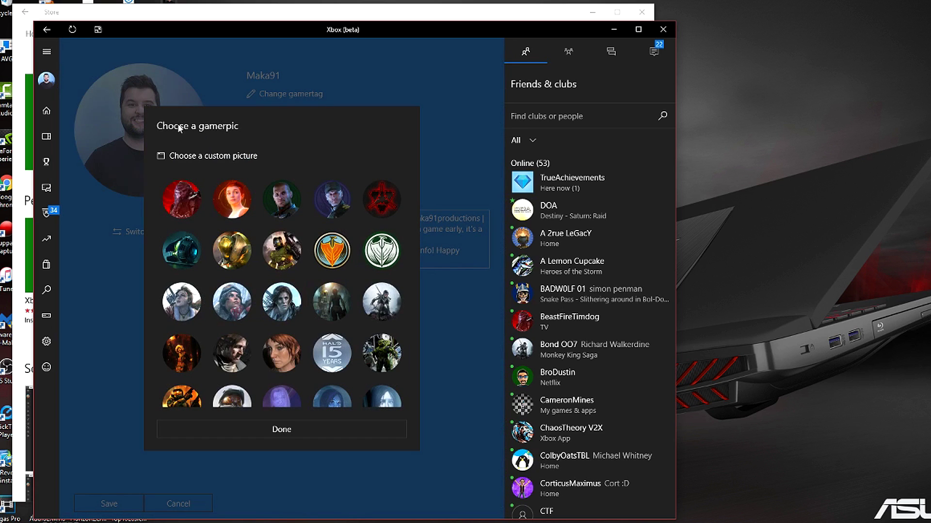
click(197, 156)
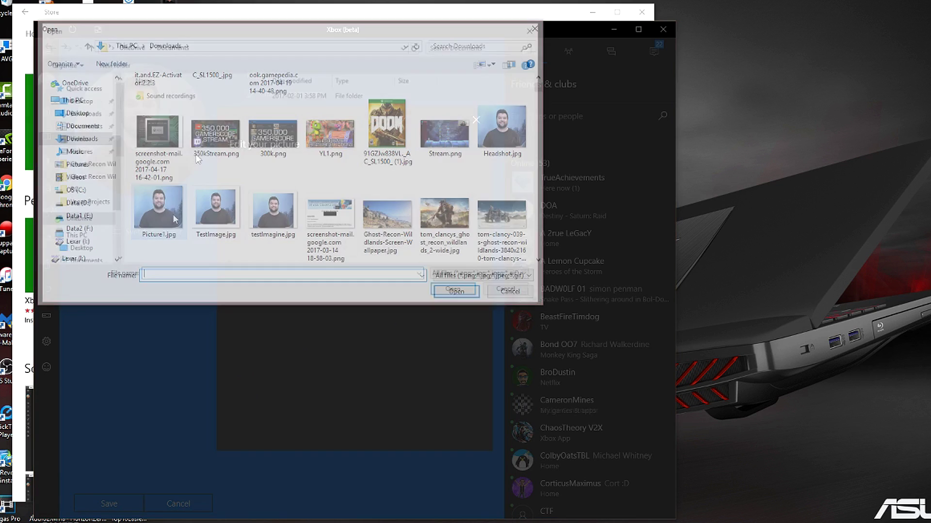
Load Picture1.jpg, adjust its crop in the circle, and upload it as the gamerpic.
double_click(175, 219)
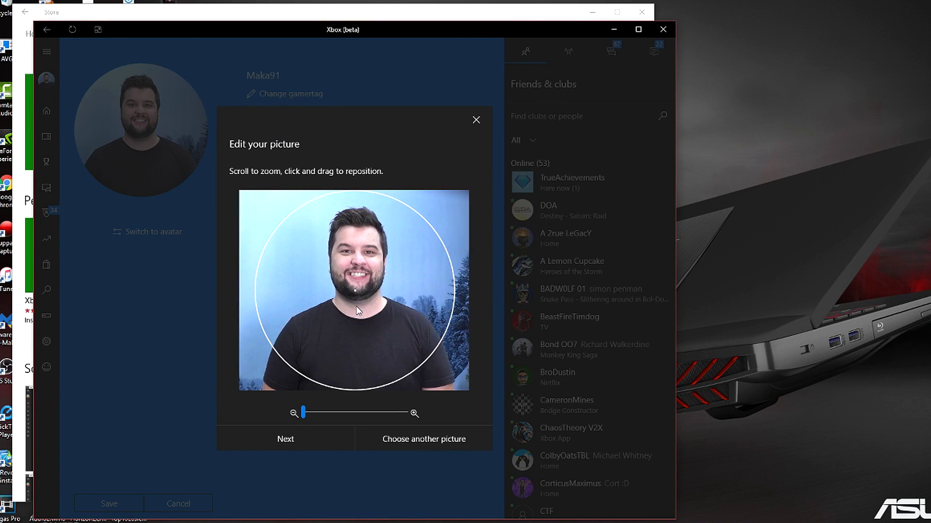
scroll(357, 310, up, 1)
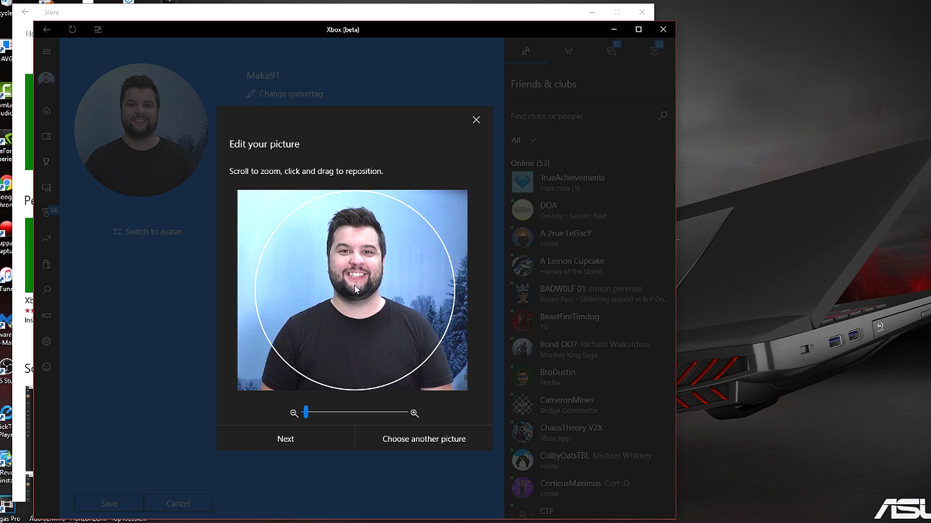
drag(355, 290, 354, 290)
click(307, 439)
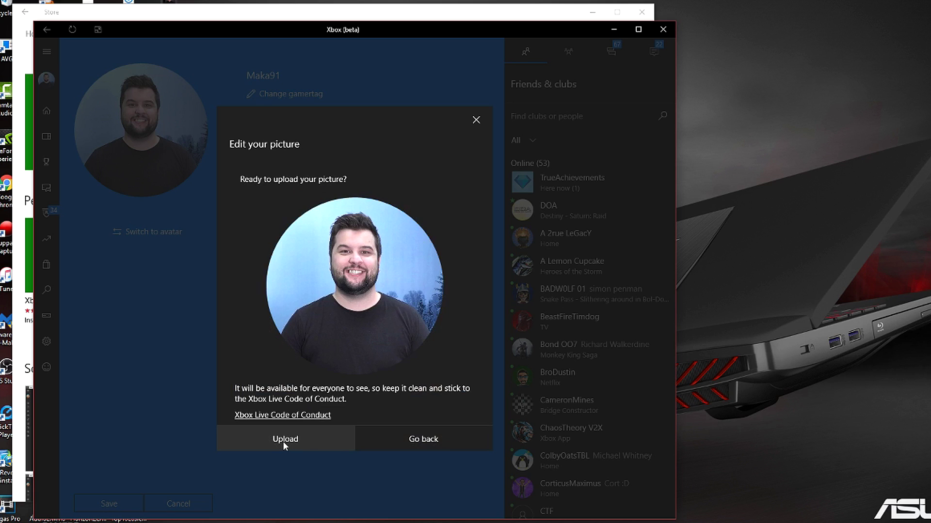
click(285, 440)
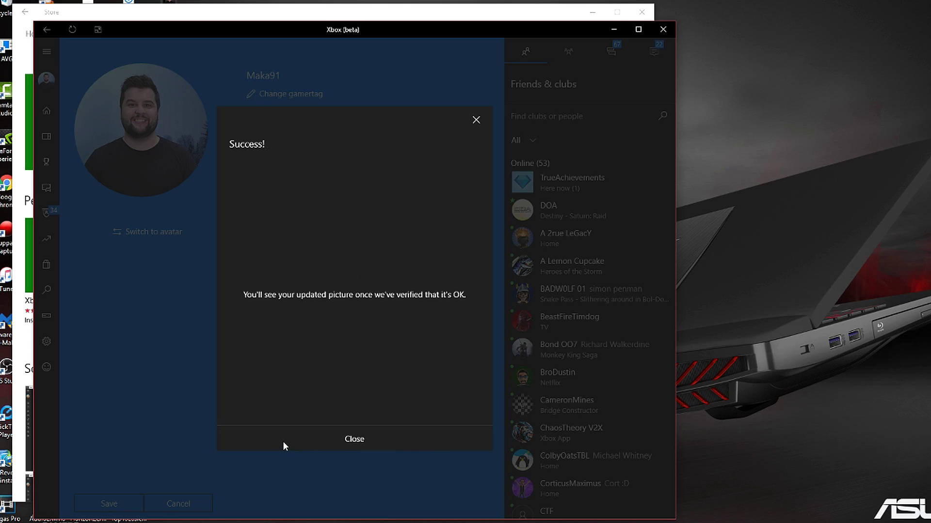
click(344, 441)
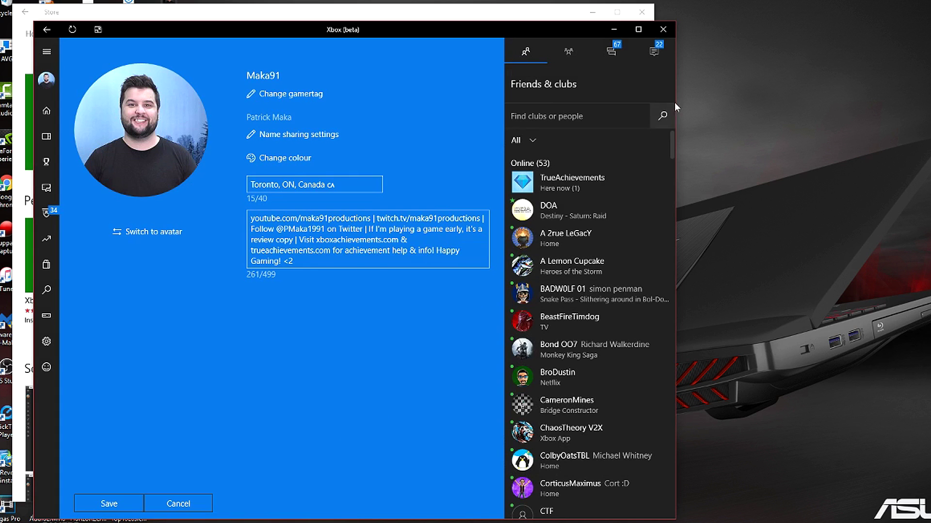
Save the profile edits and minimize the Xbox app.
click(116, 502)
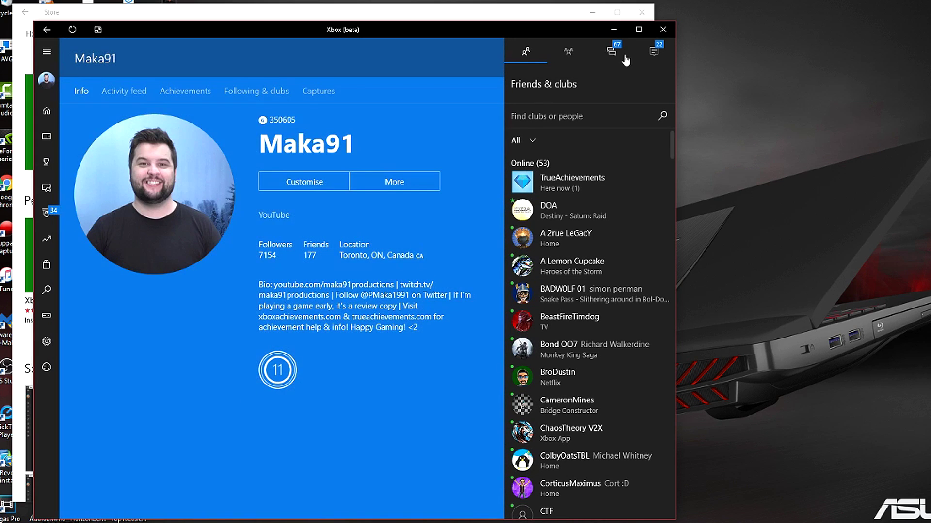
click(618, 29)
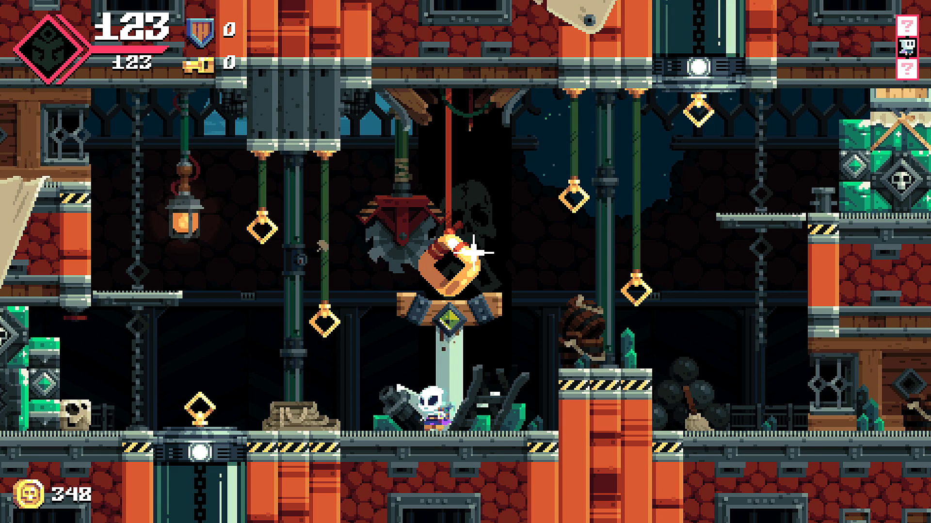
Switch Party overlay On in the guide's party section and return to the game.
key(super)
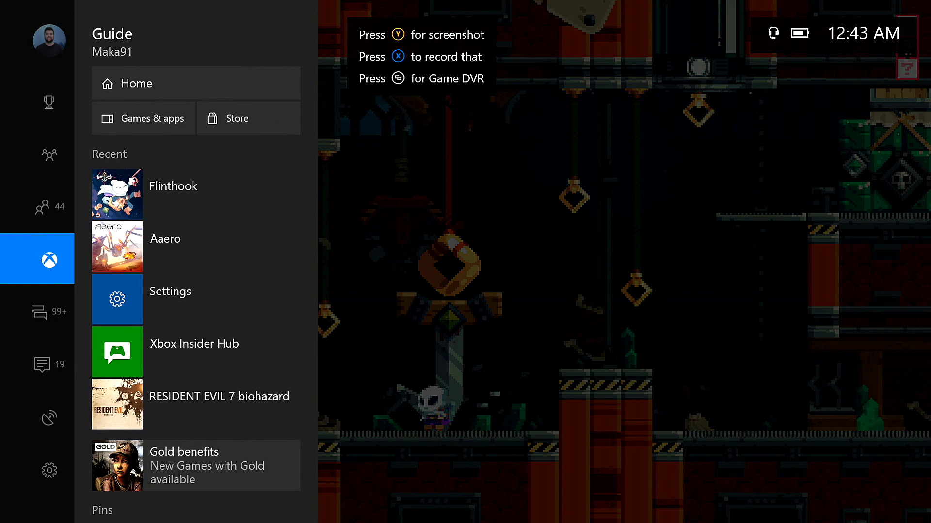
key(Up)
key(Up)
key(Right)
key(Down)
key(Down)
key(Down)
key(Down)
key(Return)
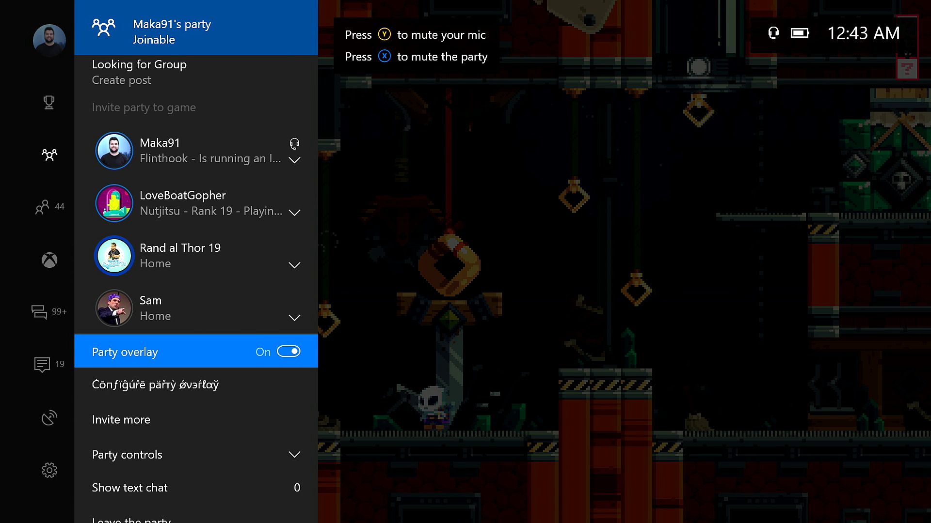
key(Escape)
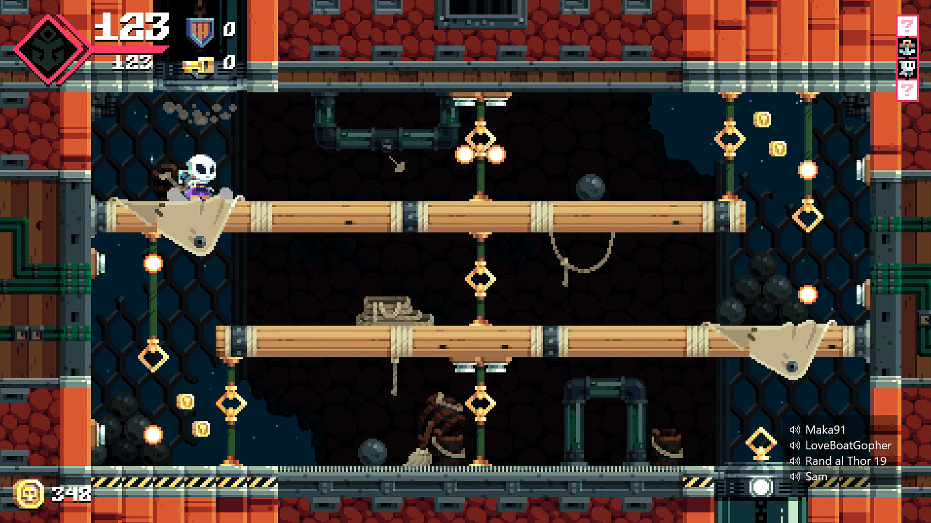
Run, shoot and grapple through the platformer level to the top-right.
key(d)
click(536, 177)
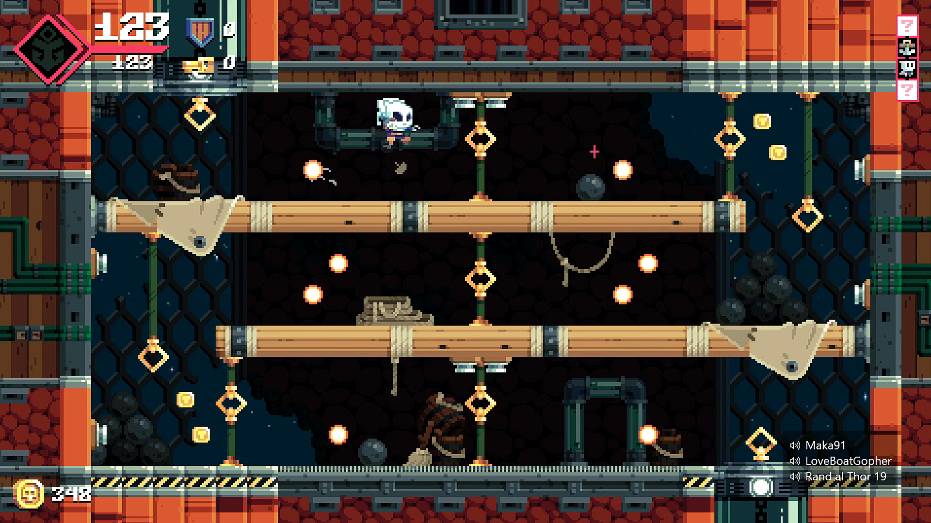
click(669, 124)
key(d)
click(795, 141)
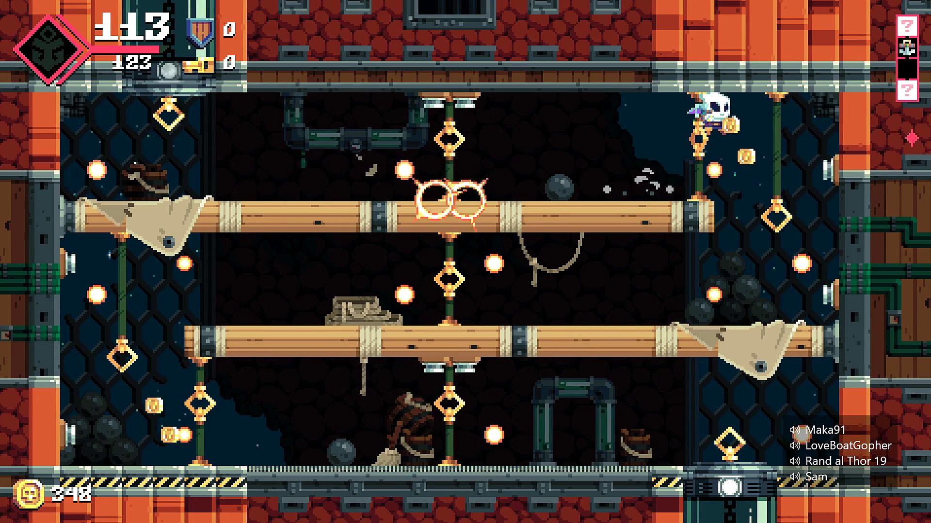
Go back to the guide's party section and reach Configure party overlay.
key(a)
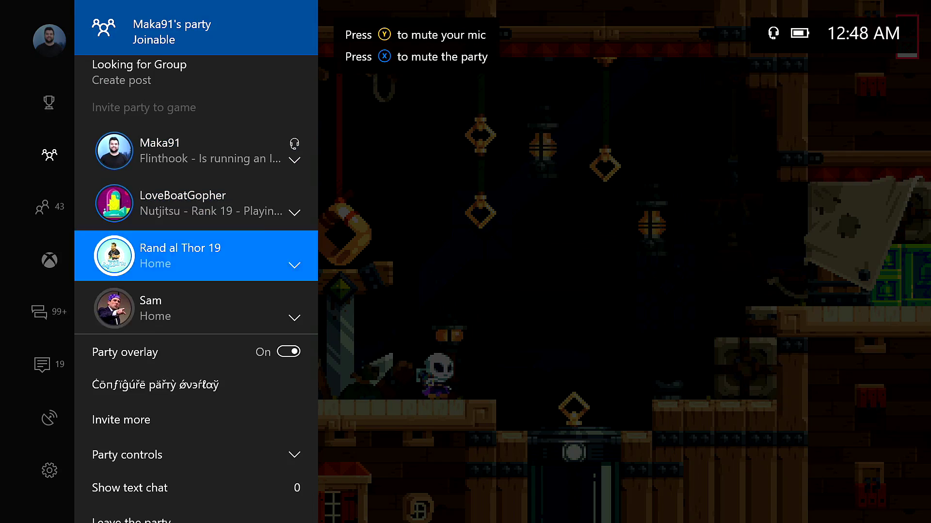
key(Down)
key(Down)
key(Down)
key(Escape)
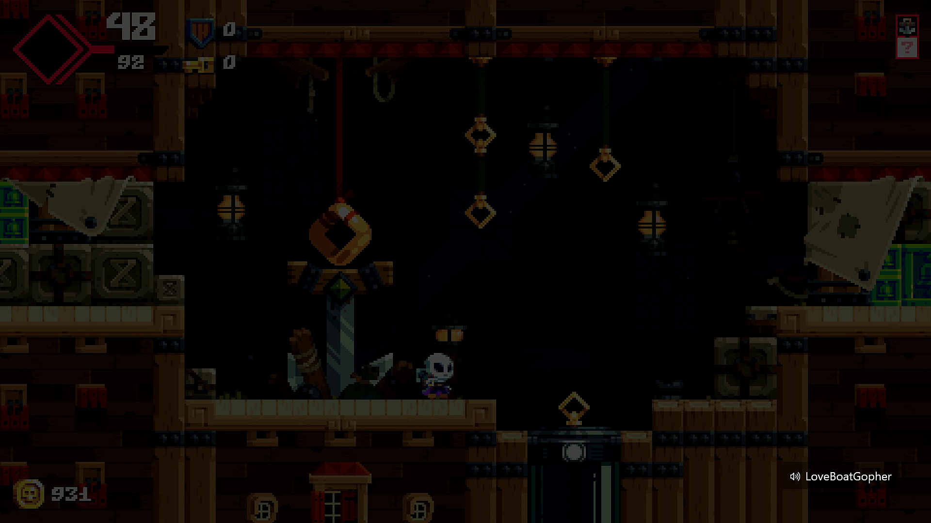
Place the party overlay in the top-centre cell, then close the Guide and return to the game.
key(Right)
key(Down)
key(Right)
key(Up)
key(Up)
key(Left)
key(Left)
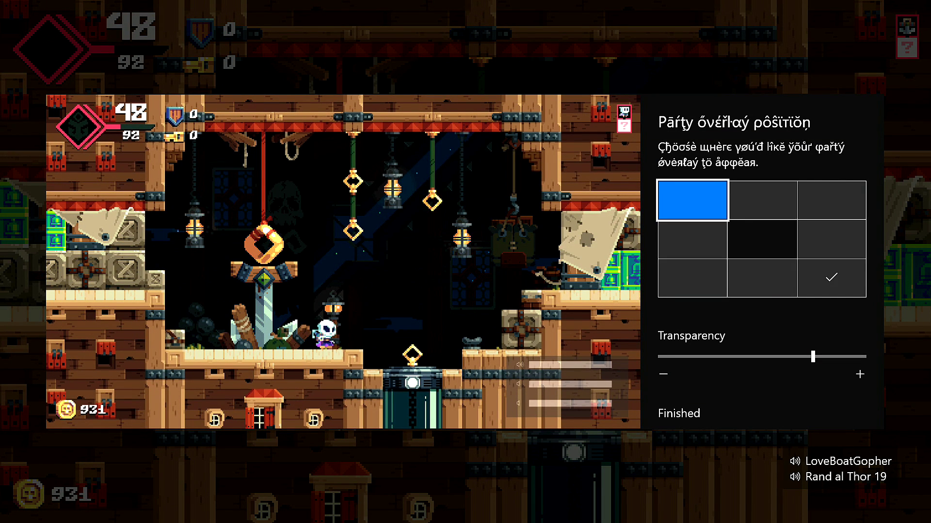
key(Right)
key(Return)
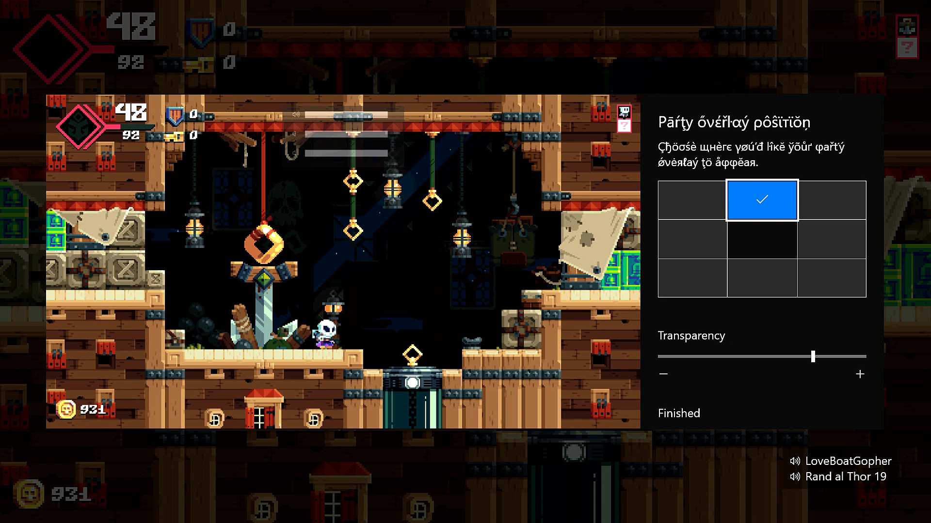
key(Escape)
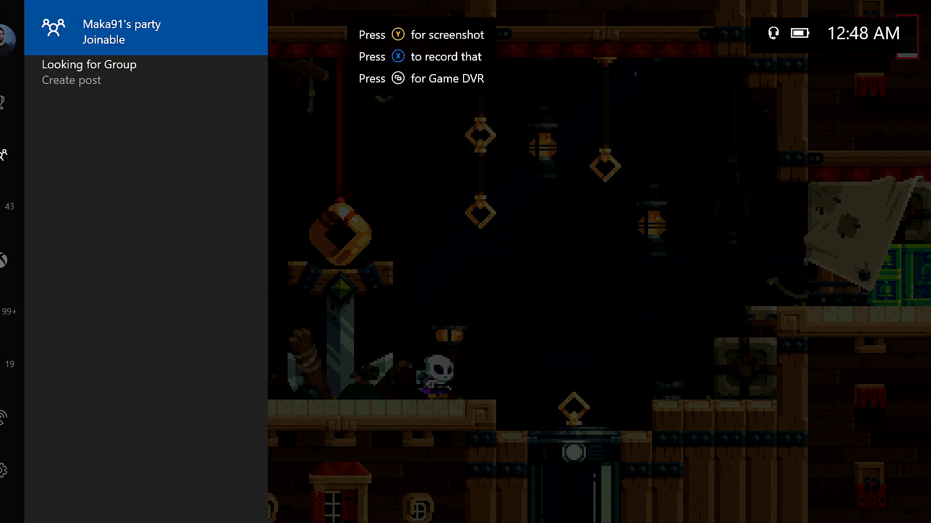
key(Escape)
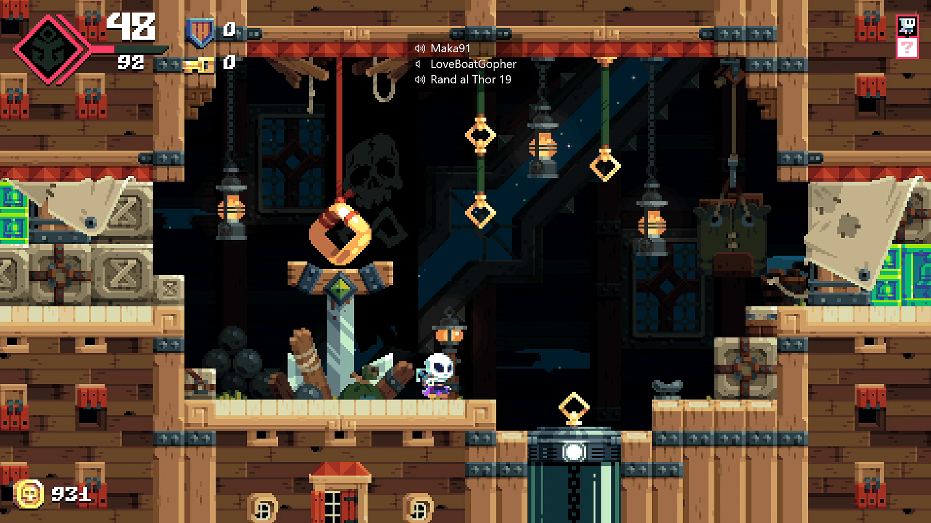
Reopen the Guide's party overlay position settings and set the overlay to another position.
key(super)
key(Up)
key(Up)
key(Down)
key(Down)
key(Down)
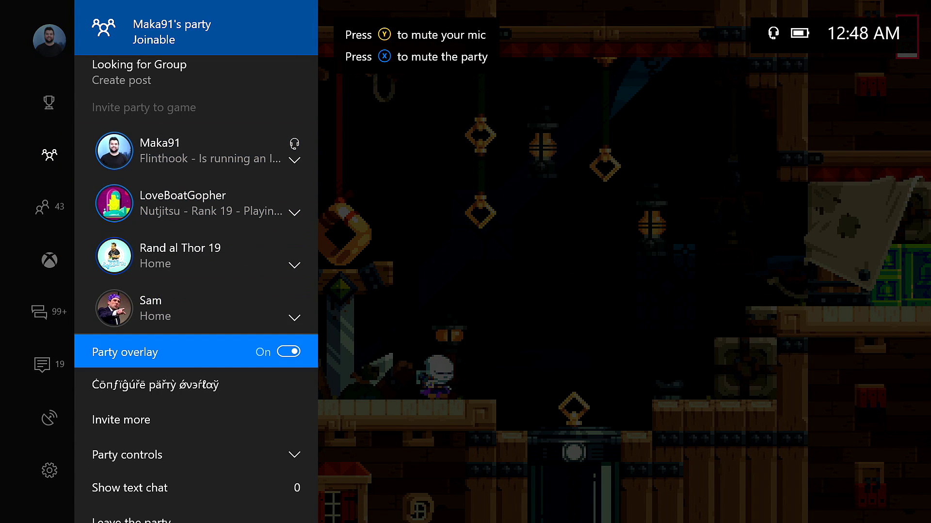
key(Escape)
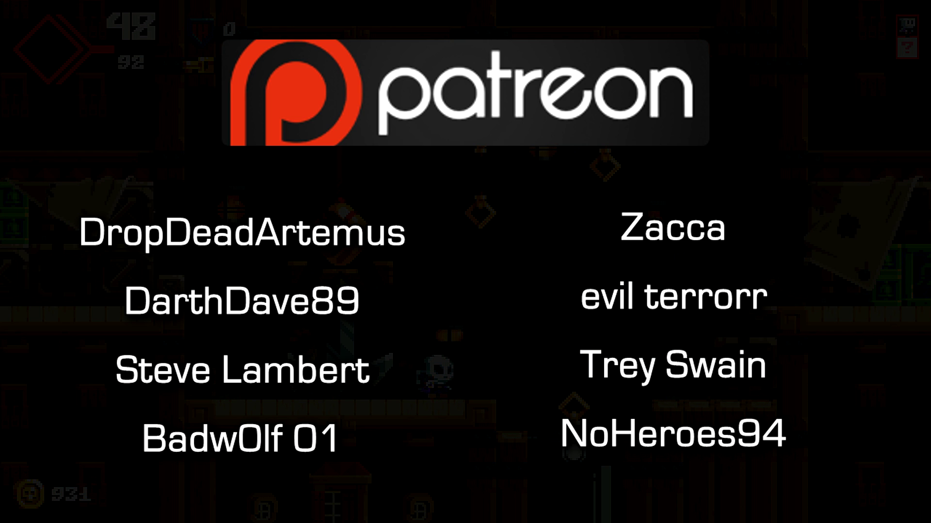
key(Right)
key(Down)
key(Return)
key(Escape)
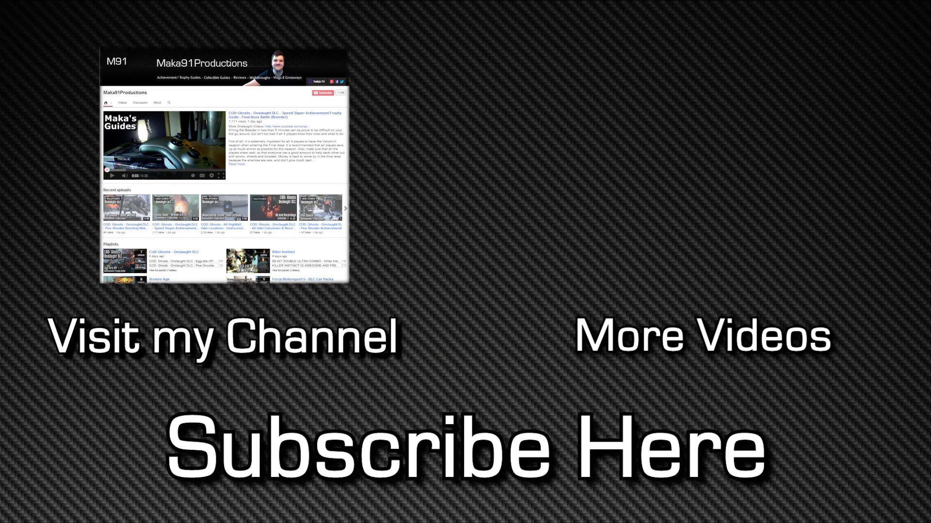